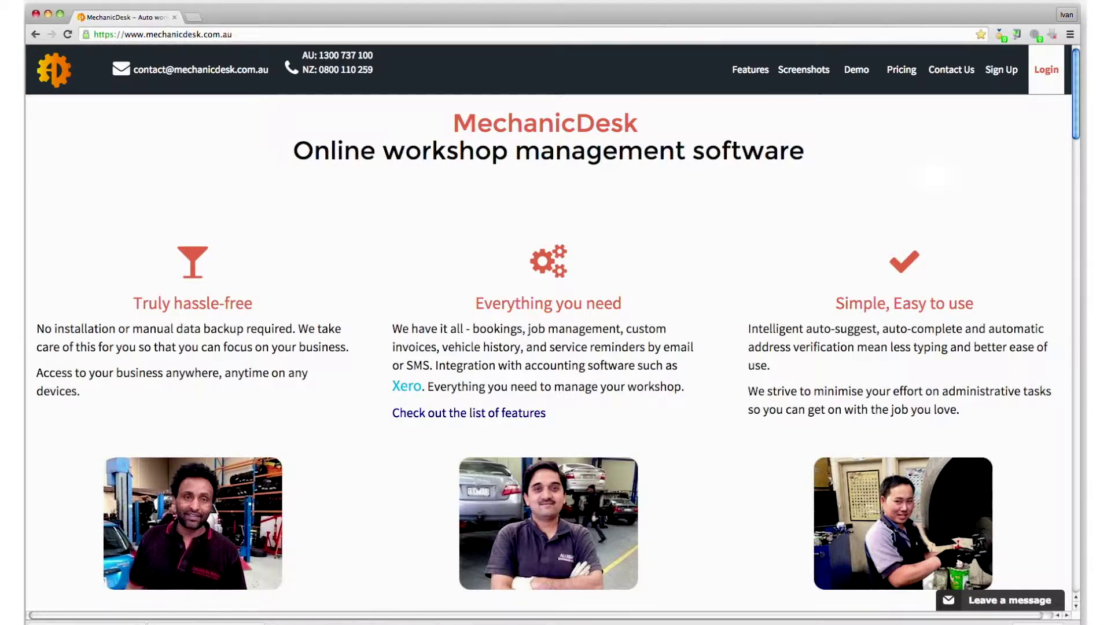
# Open the MechanicDesk login page from the homepage's top-right Login link
pyautogui.click(1046, 69)
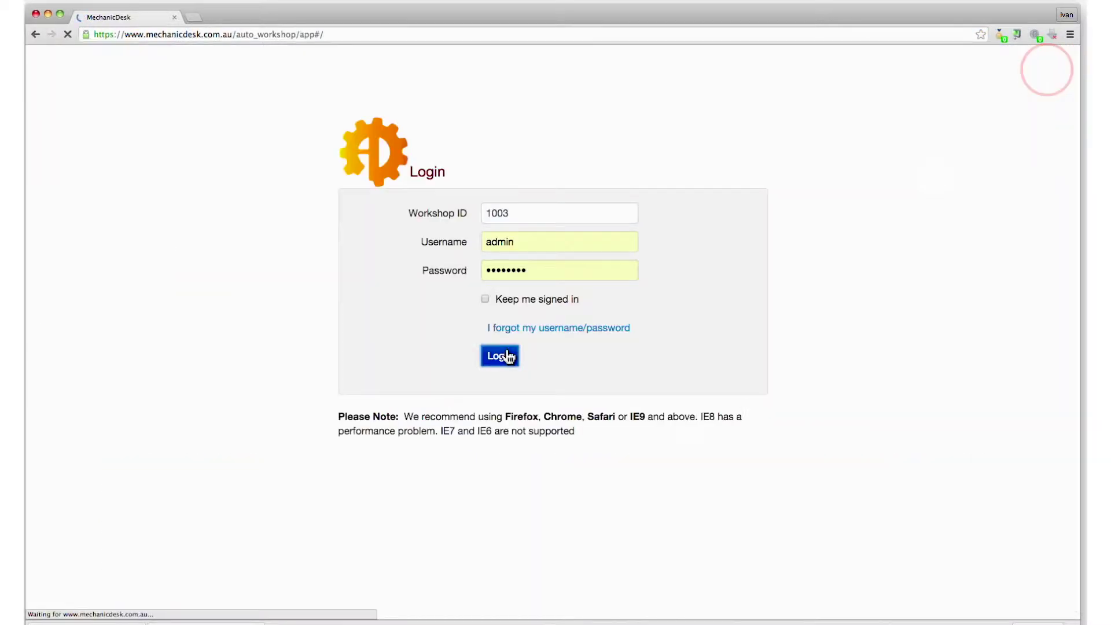
# Sign in and start a new purchase order from Inventory's Purchase Orders list
pyautogui.click(508, 356)
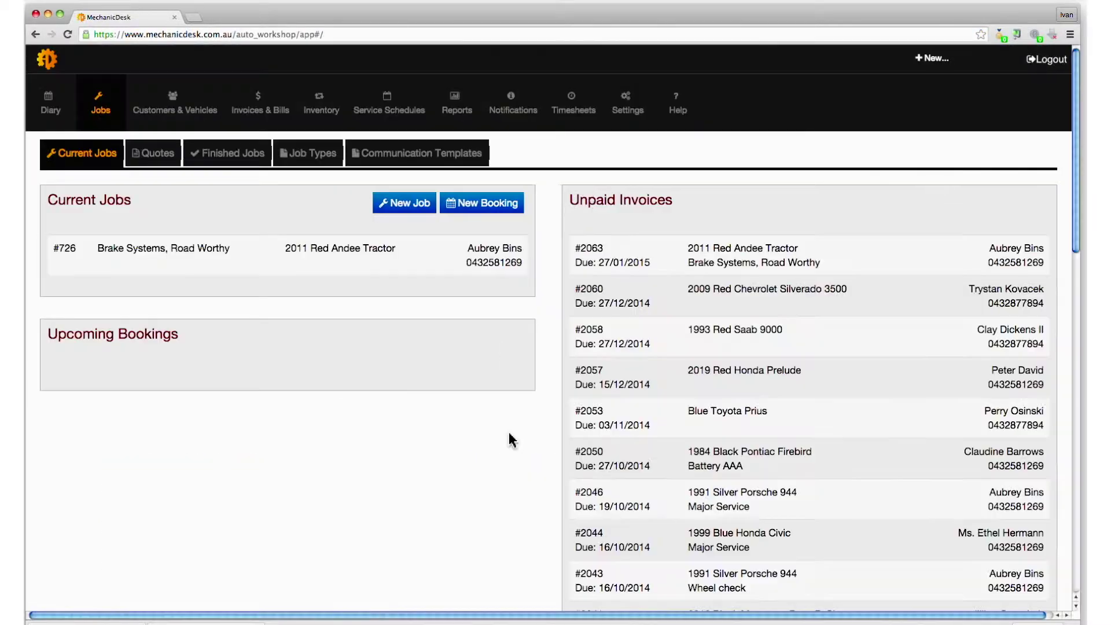
pyautogui.click(324, 110)
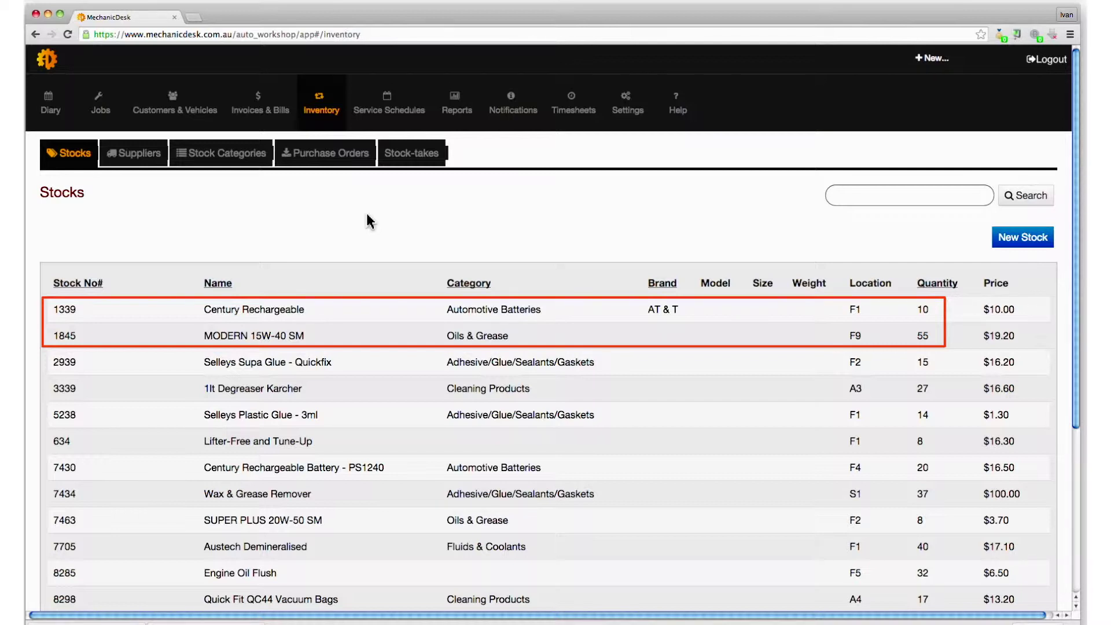
pyautogui.click(330, 157)
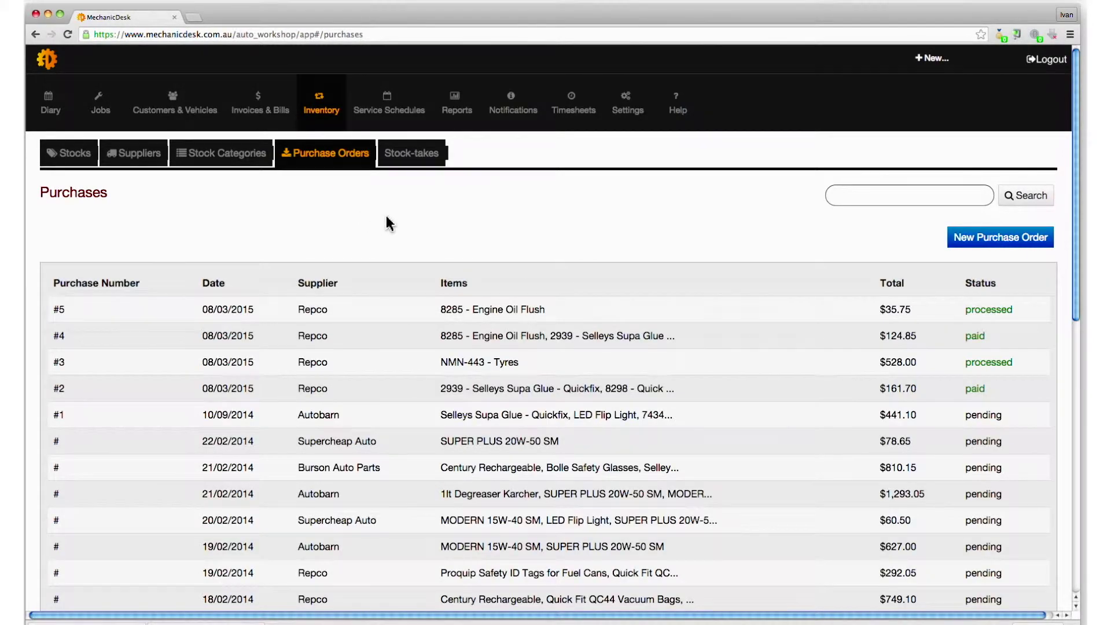
pyautogui.click(998, 238)
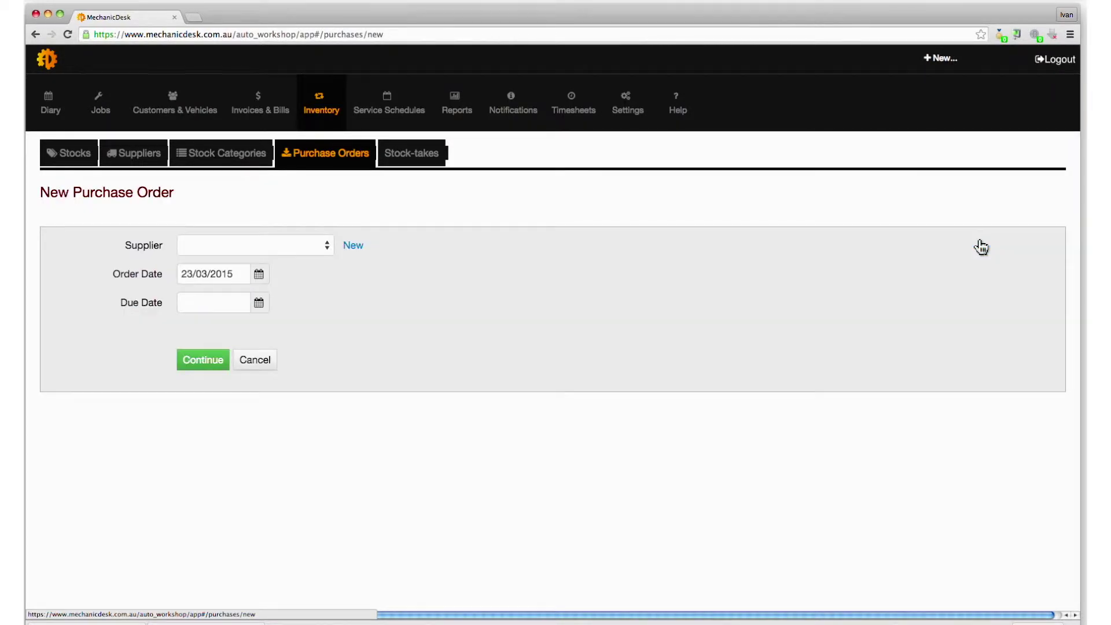
# Create the order with supplier Repco and due date 31/03/2015, making purchase order #6
pyautogui.click(326, 249)
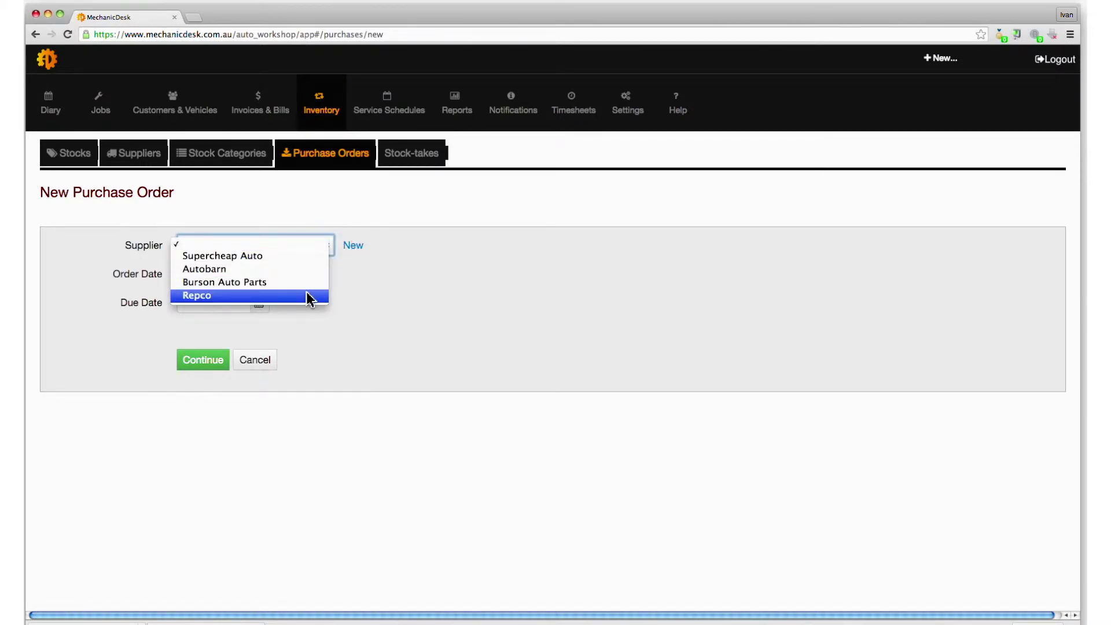
pyautogui.click(307, 297)
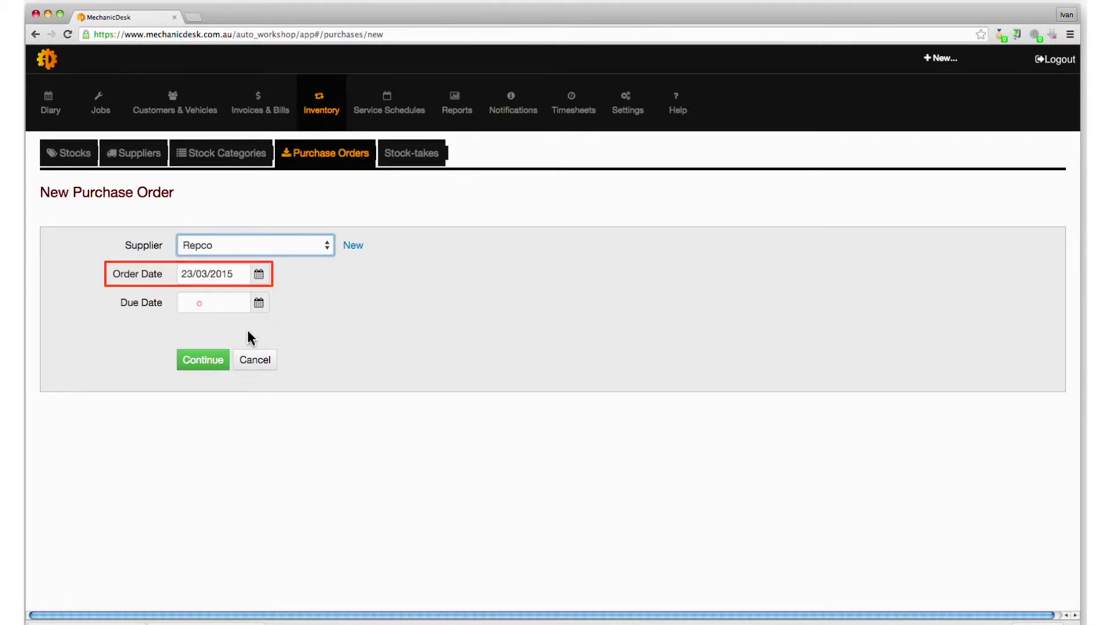
pyautogui.click(200, 304)
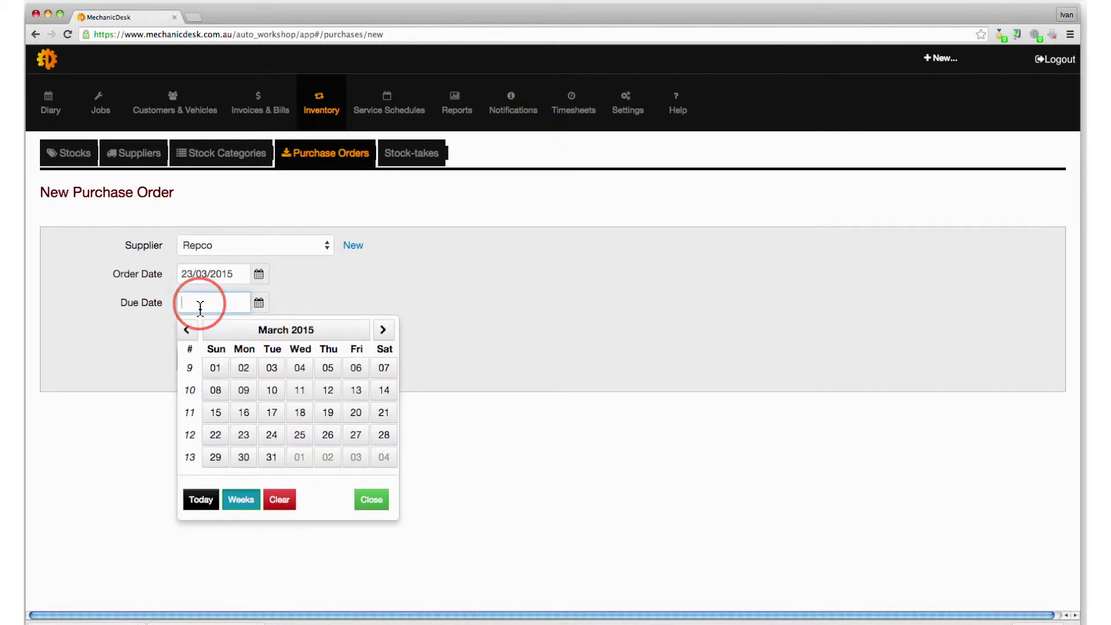
pyautogui.click(271, 457)
pyautogui.click(204, 362)
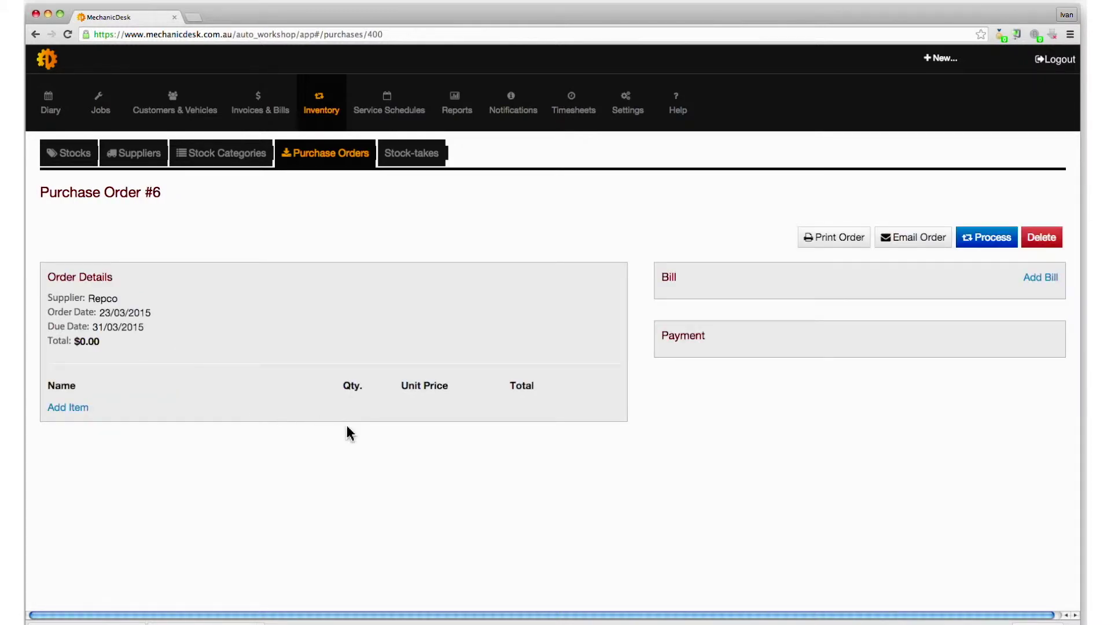
# Add 2 × 1845 MODERN 15W-40 SM to purchase order #6
pyautogui.click(58, 407)
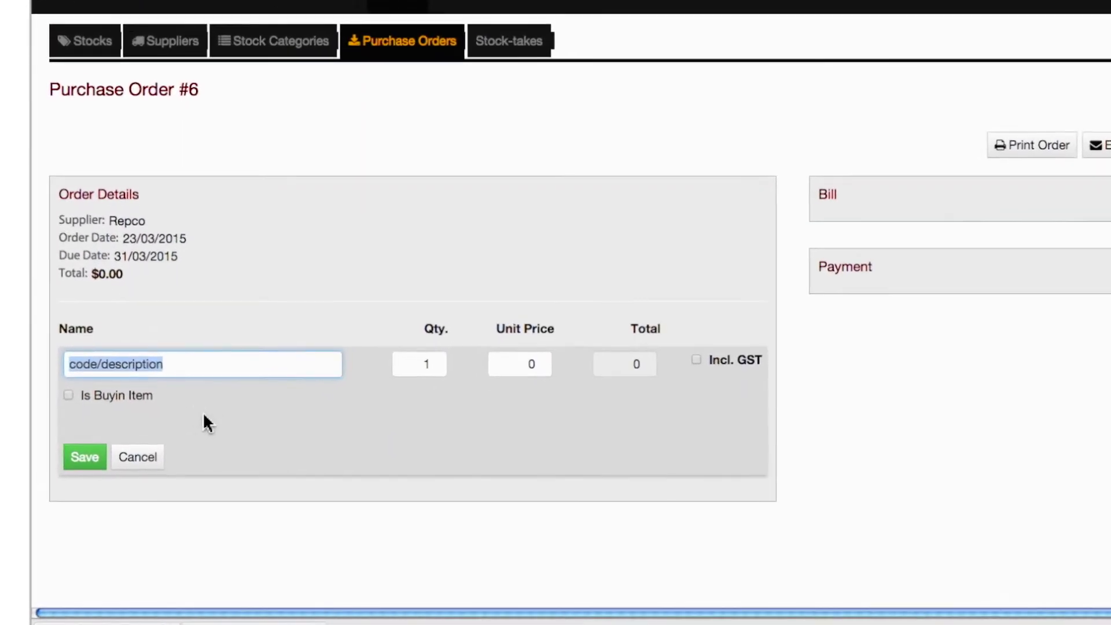
pyautogui.write('mo')
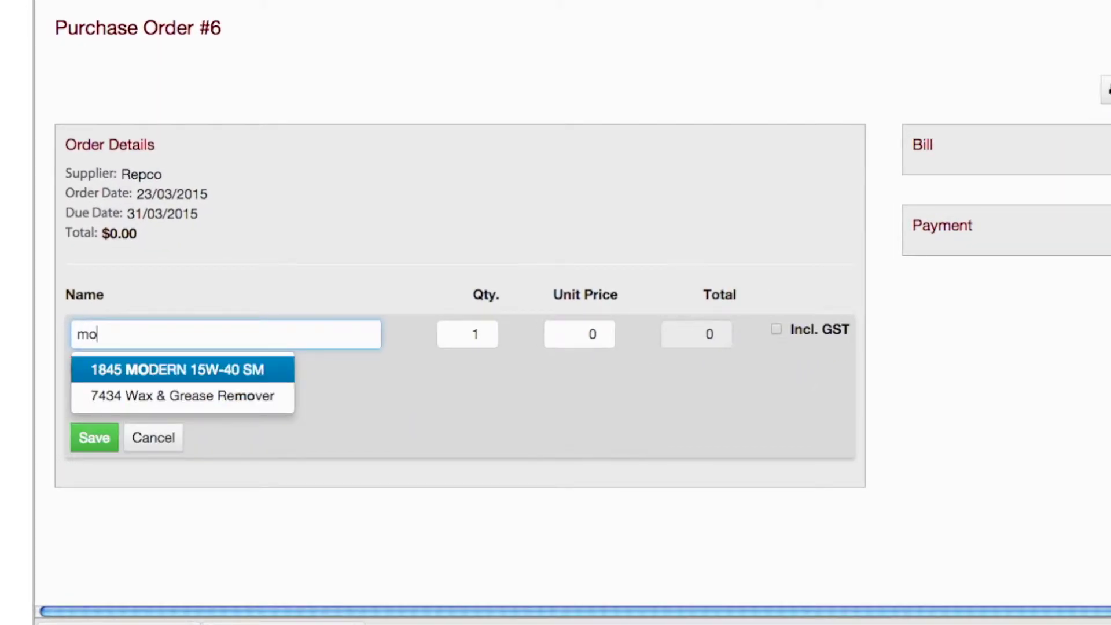
pyautogui.write('d')
pyautogui.click(228, 377)
pyautogui.click(469, 335)
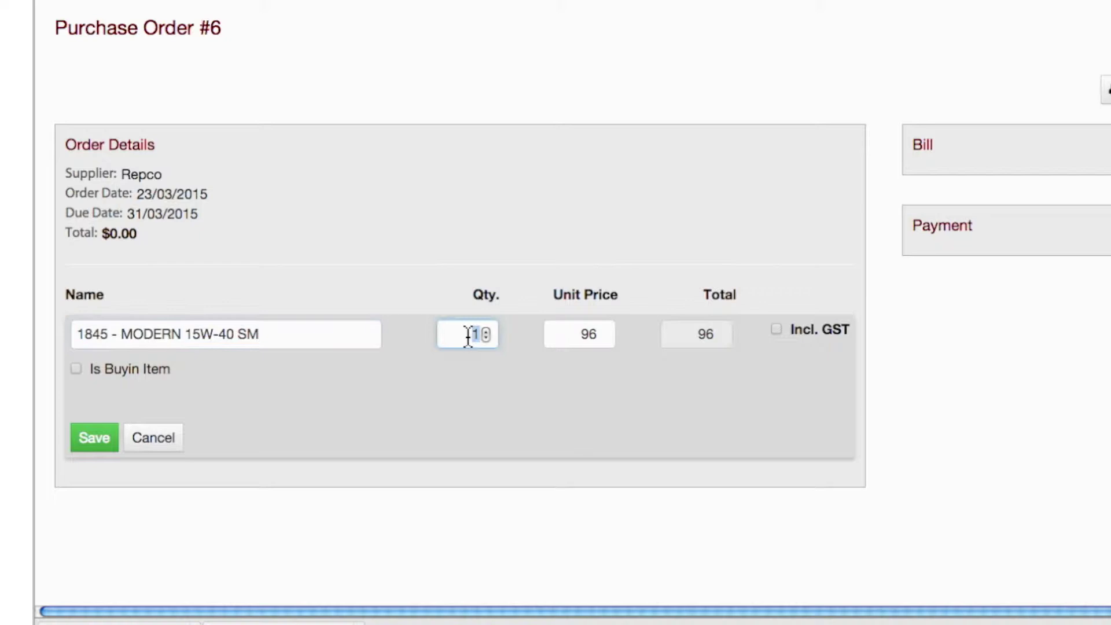
pyautogui.click(95, 437)
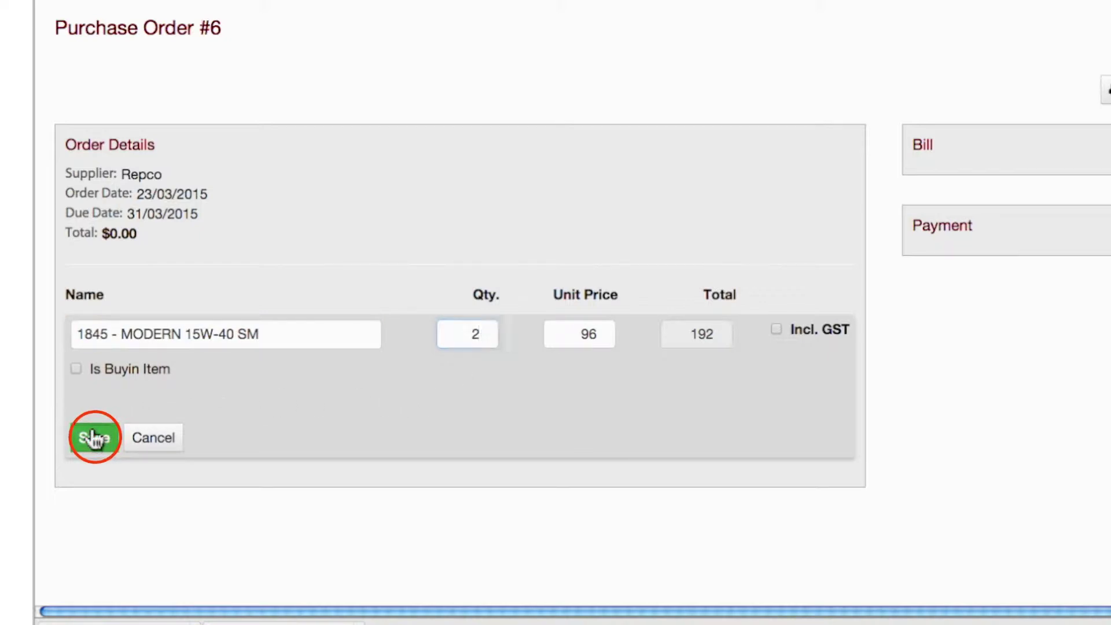
# Add 3 × Selleys Supa Glue - Quickfix to purchase order #6
pyautogui.click(99, 346)
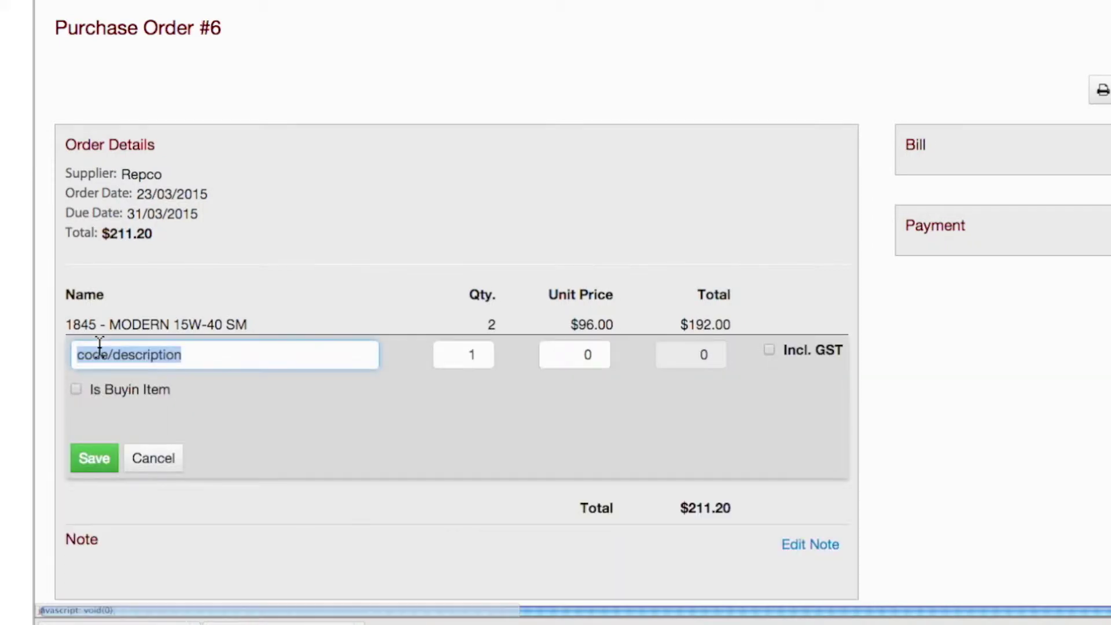
pyautogui.write('sell')
pyautogui.click(235, 396)
pyautogui.doubleClick(475, 354)
pyautogui.write('3')
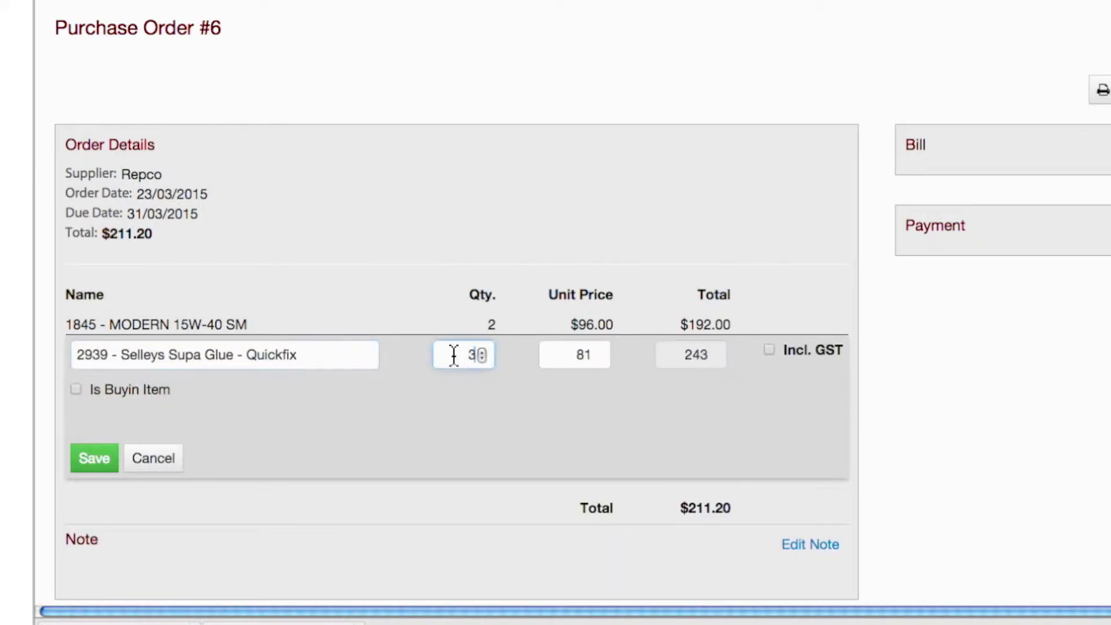
pyautogui.click(91, 458)
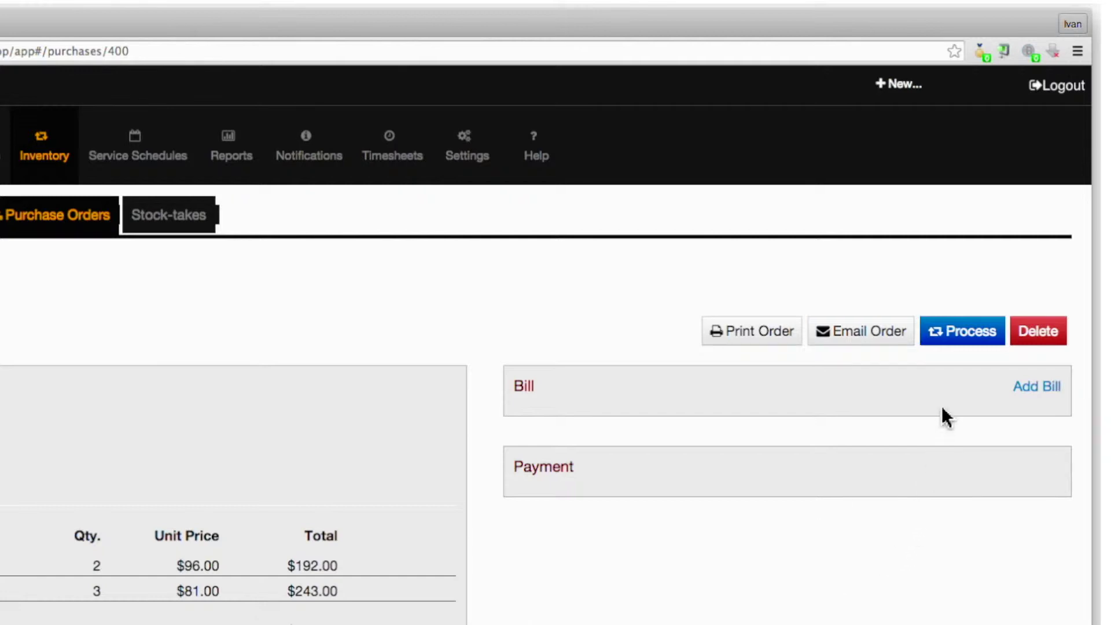
# Process purchase order #6 so its status becomes PROCESSED
pyautogui.click(963, 338)
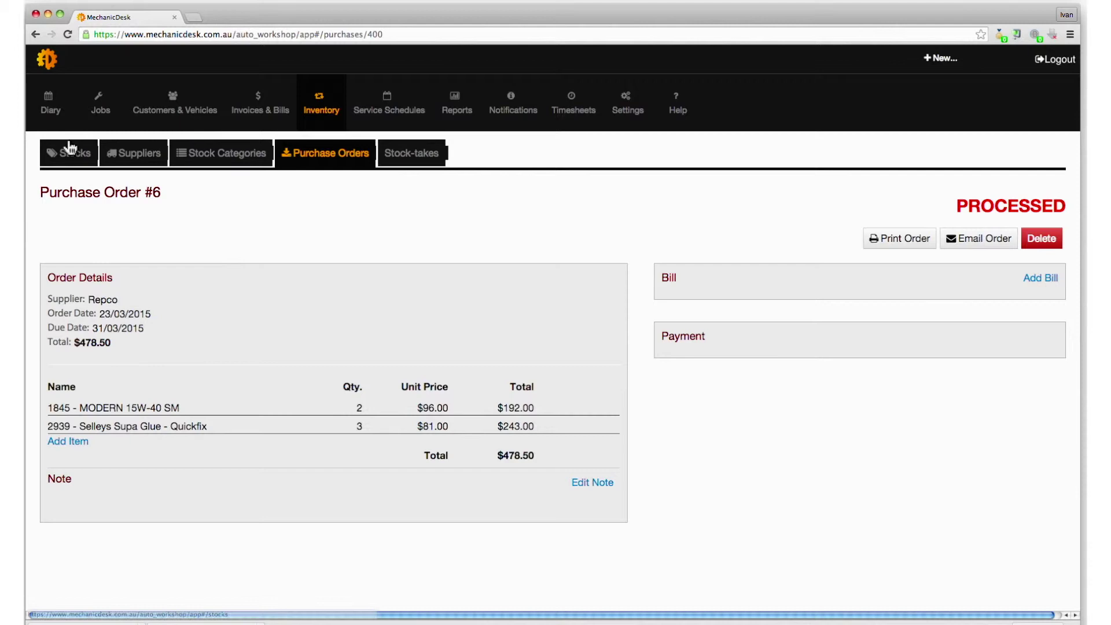
# Search the stock list for 'modern' to check the oil quantity
pyautogui.click(69, 149)
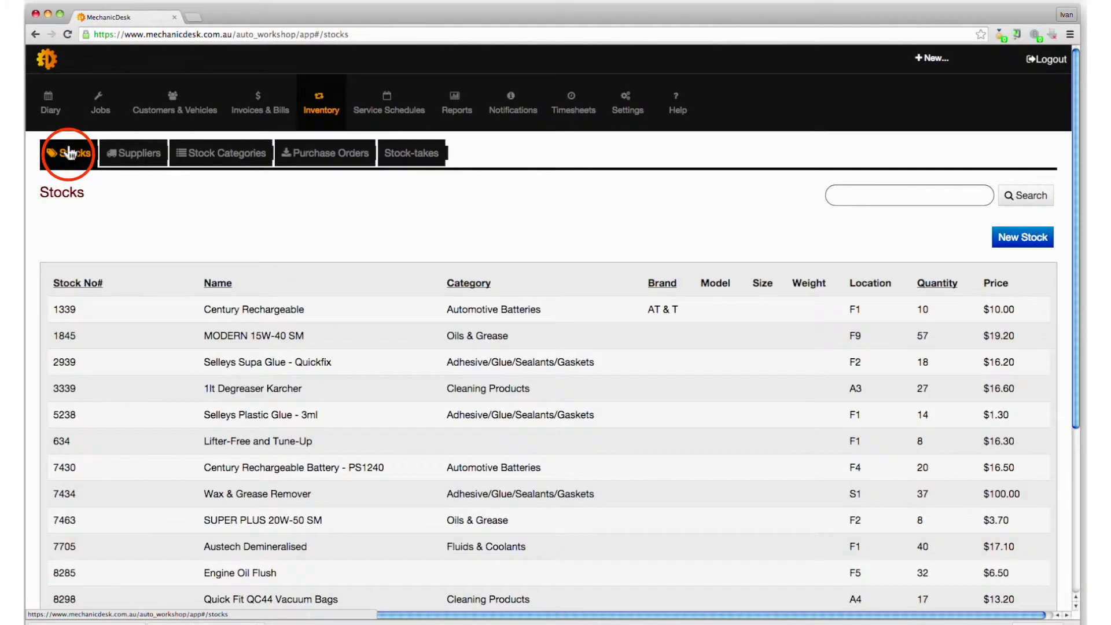
pyautogui.click(840, 196)
pyautogui.write('modern')
pyautogui.press('Return')
# Search stock for 'selle' to check the glue quantity, then return to purchase orders
pyautogui.press('super+a')
pyautogui.write('selle')
pyautogui.press('Return')
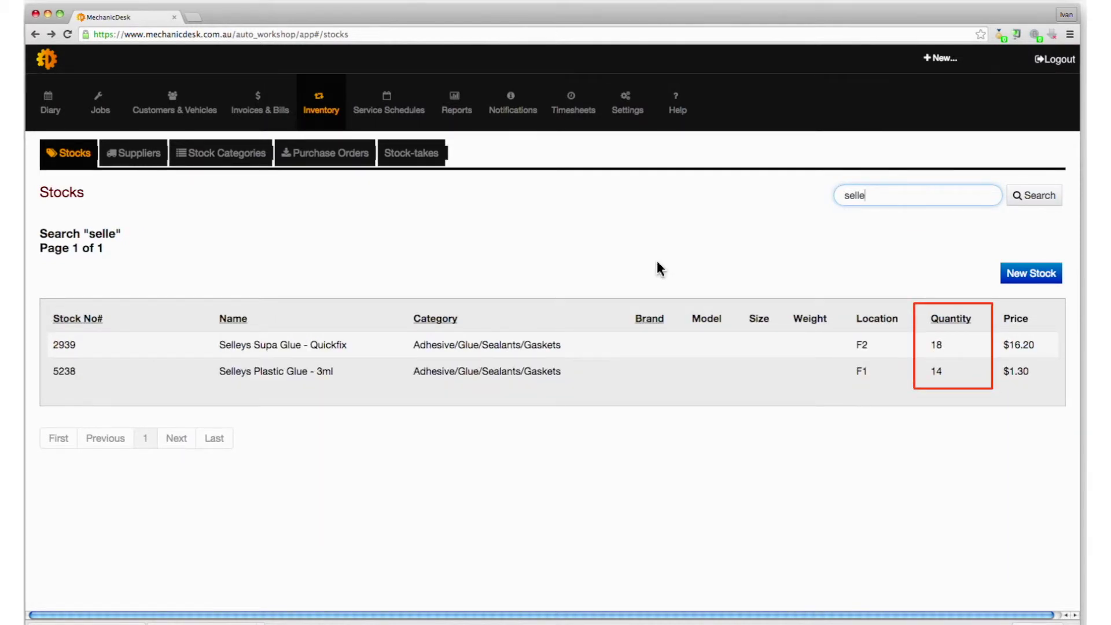
pyautogui.click(333, 157)
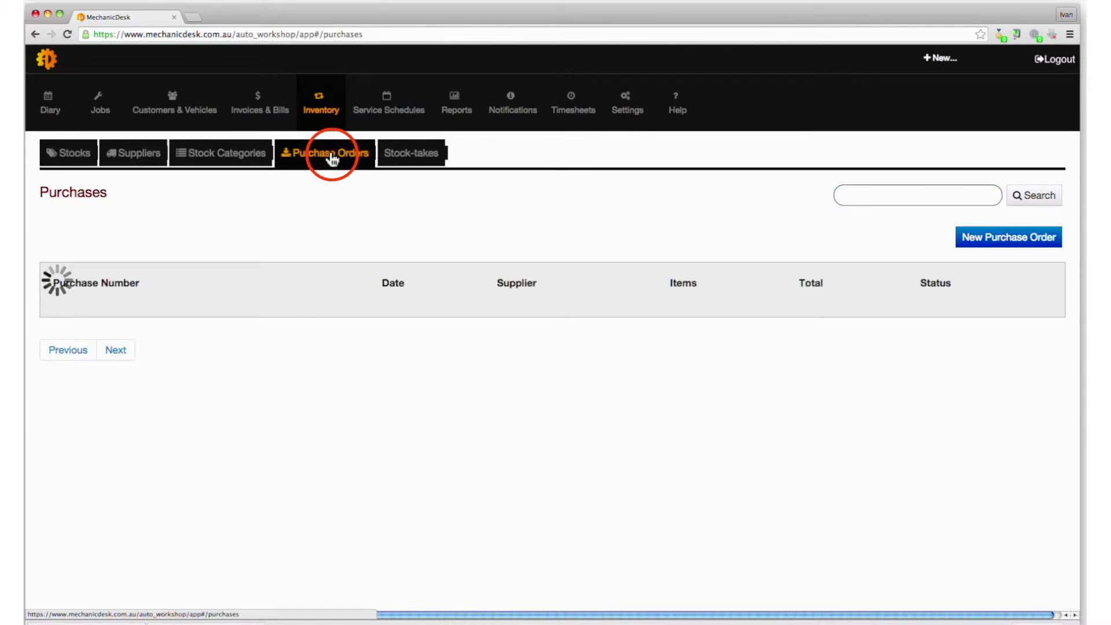
# Add a bill with reference 1001 to purchase order #6, creating Bill #9
pyautogui.click(539, 312)
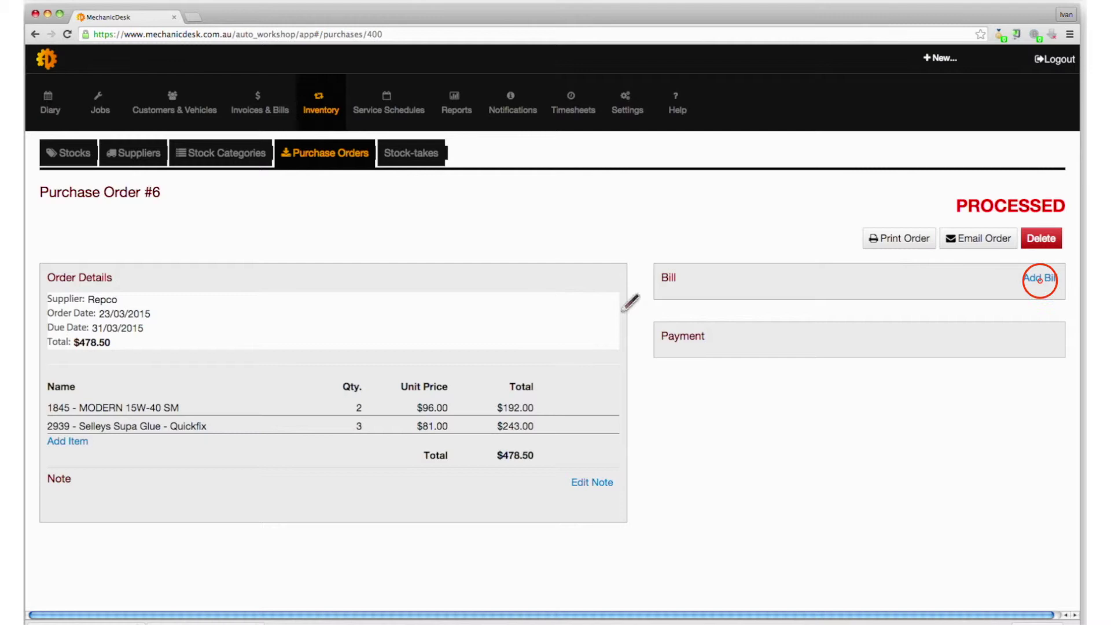
pyautogui.click(1040, 279)
pyautogui.click(236, 284)
pyautogui.write('1001')
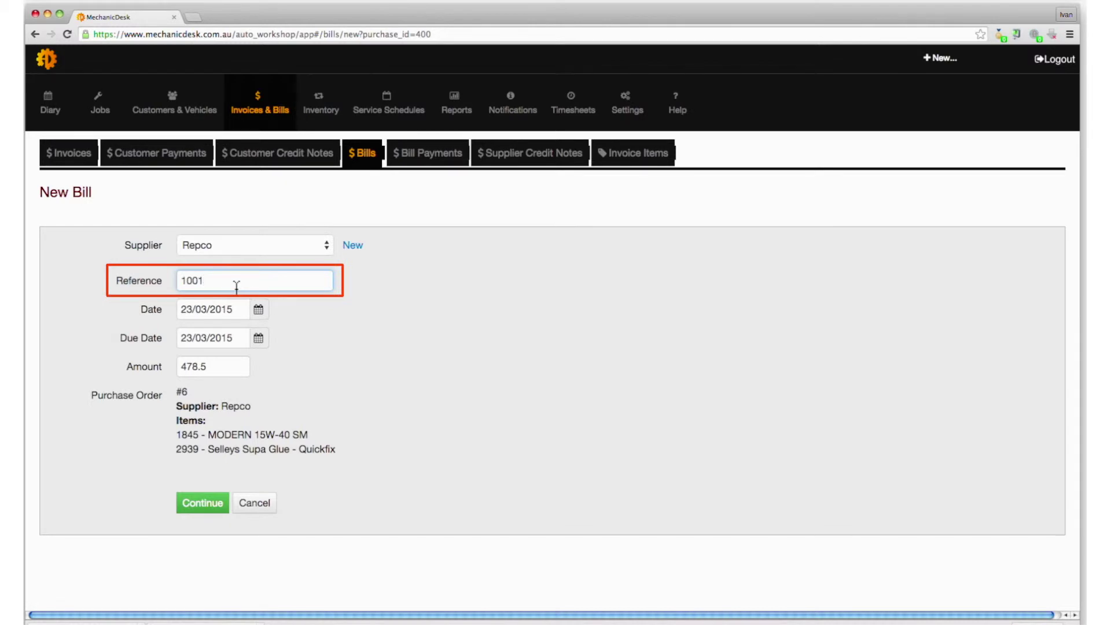
pyautogui.click(204, 502)
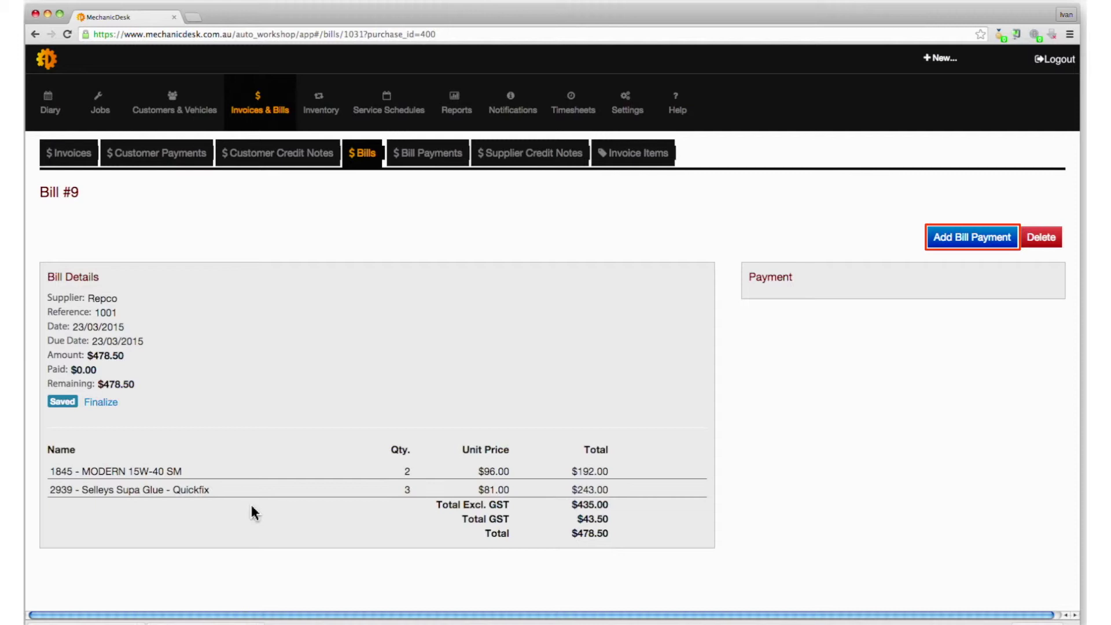
# Start a purchase order on job #726 from Repco, due 31/03/2015
pyautogui.click(107, 111)
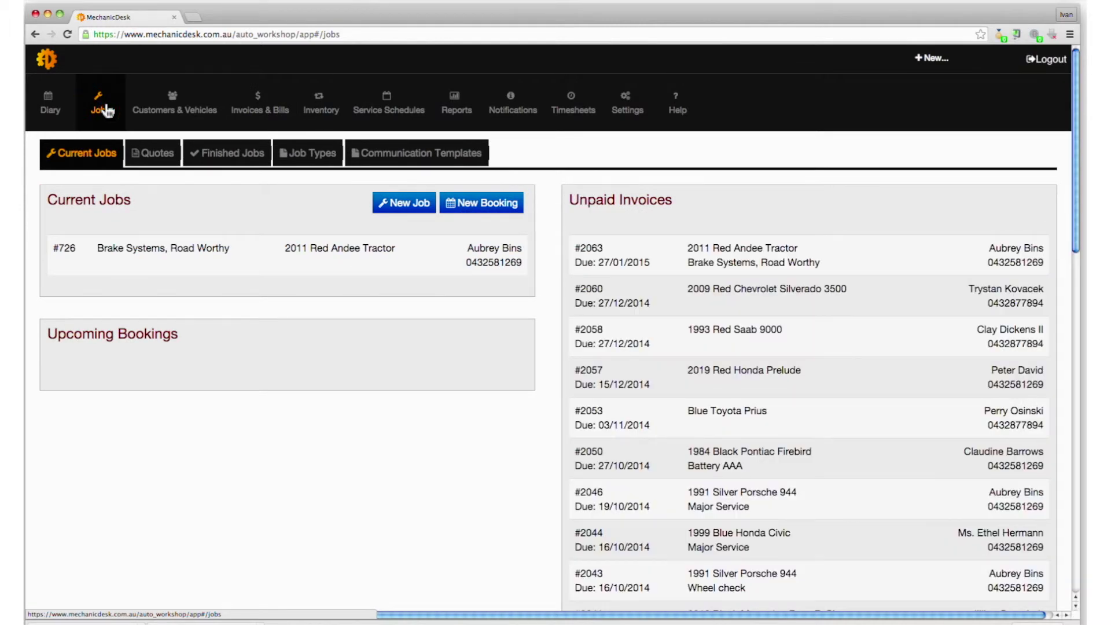
pyautogui.click(329, 250)
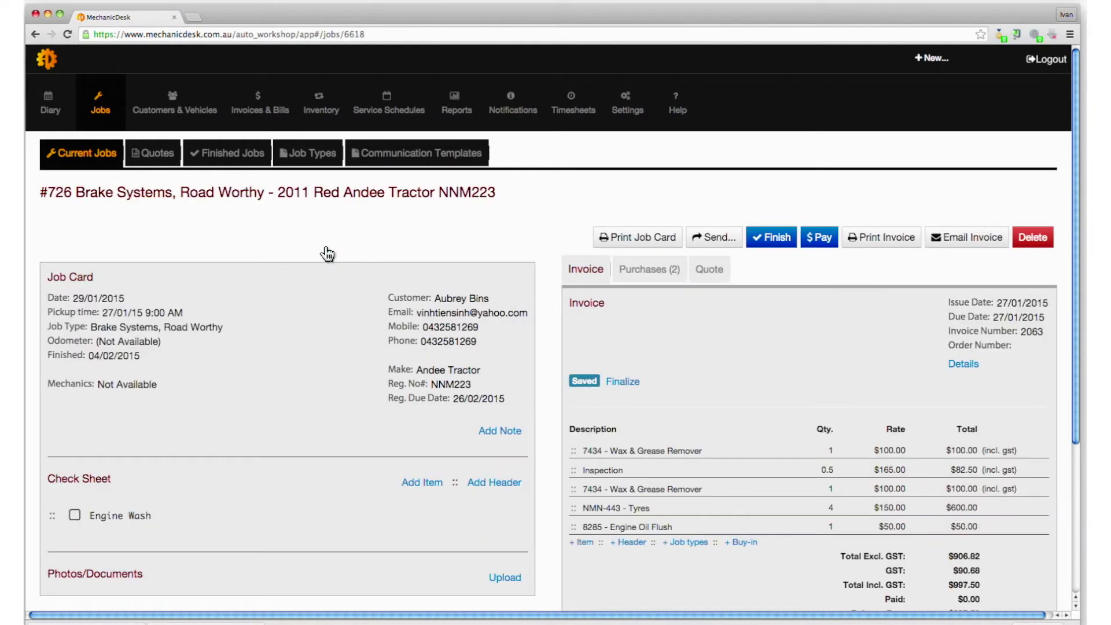
pyautogui.click(642, 269)
pyautogui.click(990, 306)
pyautogui.click(674, 206)
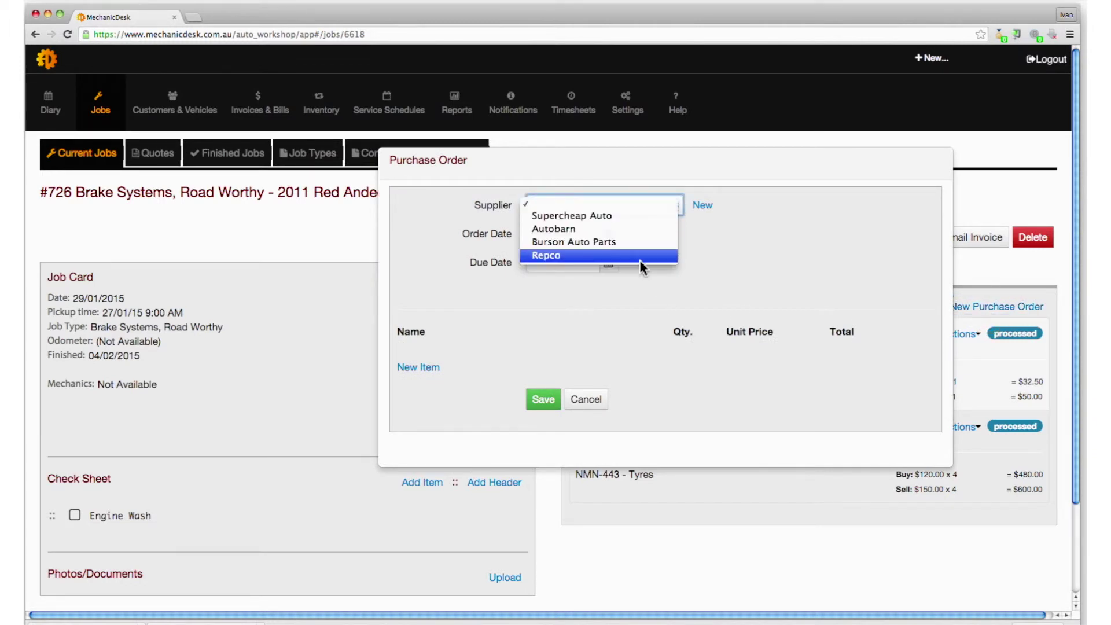
pyautogui.click(640, 259)
pyautogui.click(566, 264)
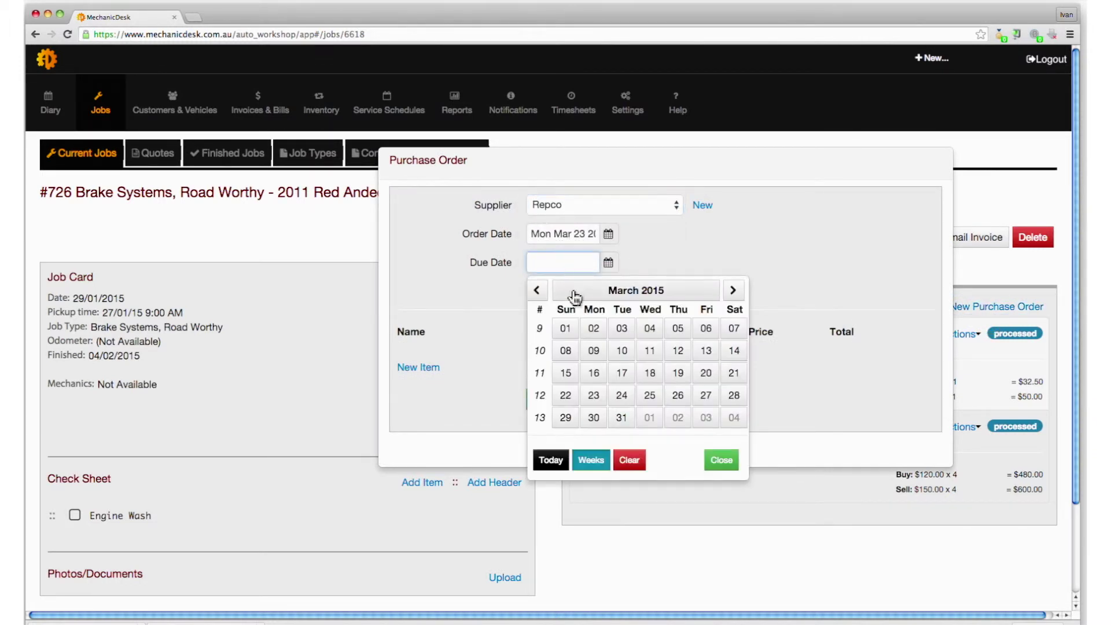
pyautogui.click(621, 418)
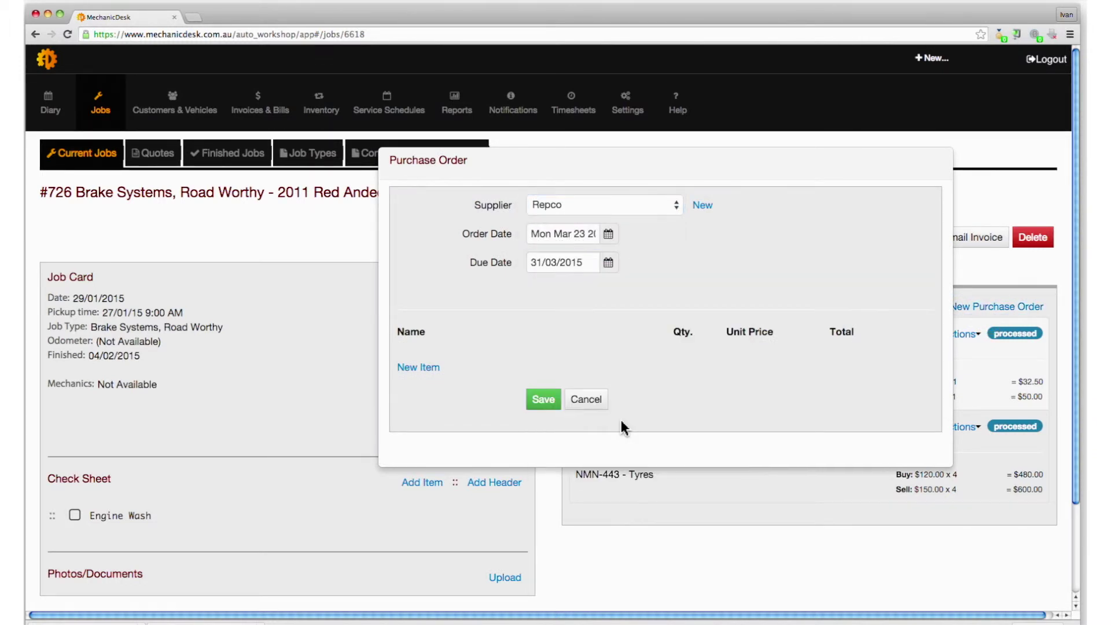
# Add one 8285 Engine Oil Flush with sell price 50 and save the order
pyautogui.click(432, 370)
pyautogui.write('oil')
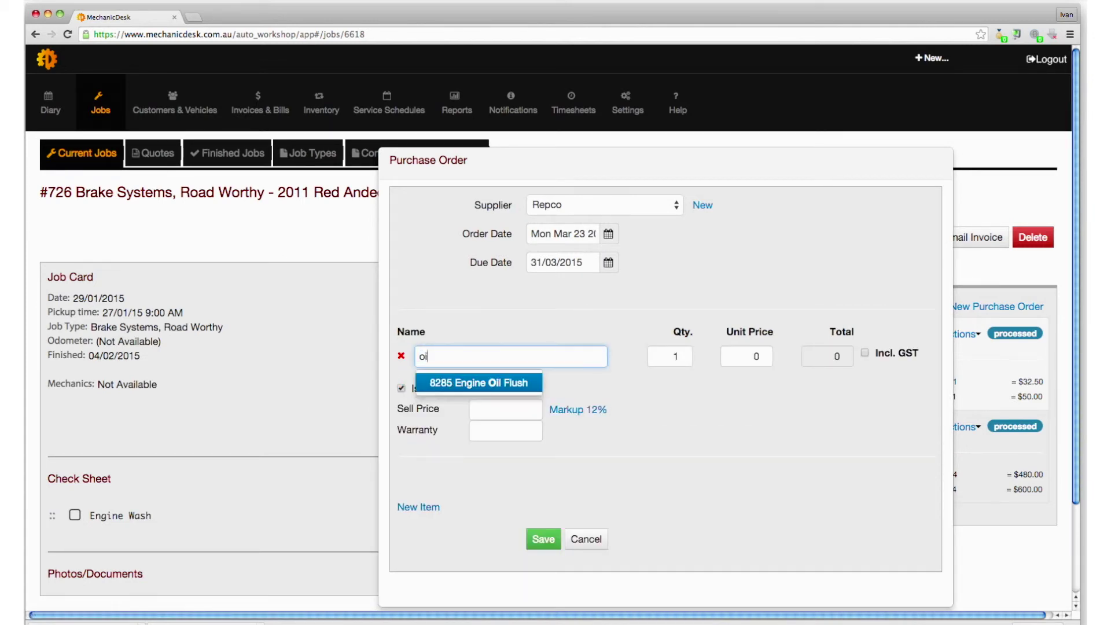
pyautogui.click(501, 383)
pyautogui.click(493, 409)
pyautogui.write('50')
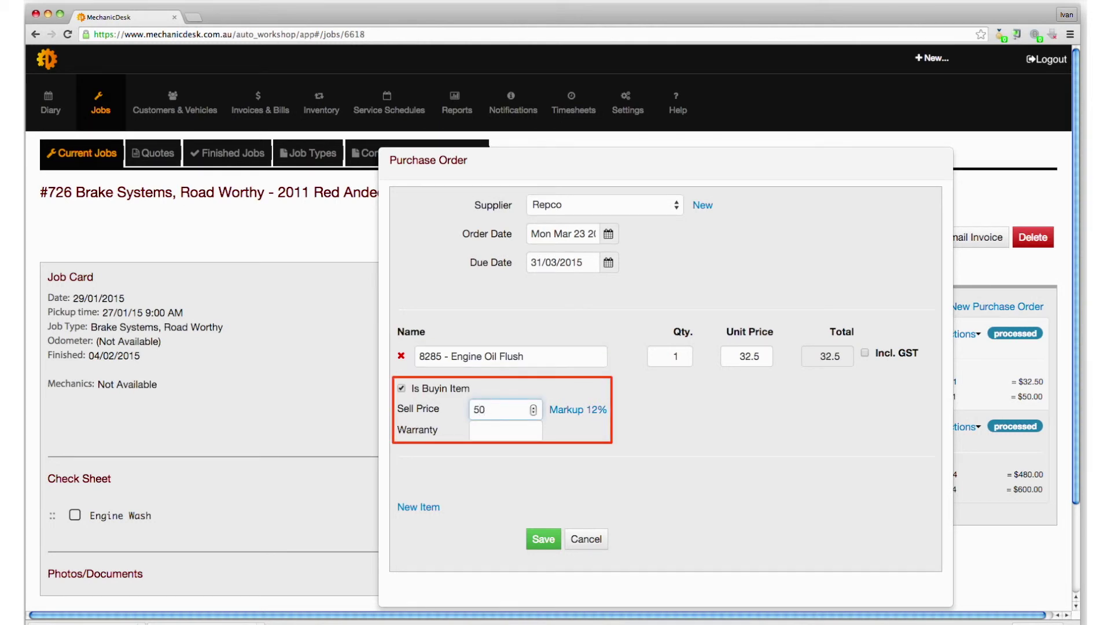
pyautogui.click(542, 539)
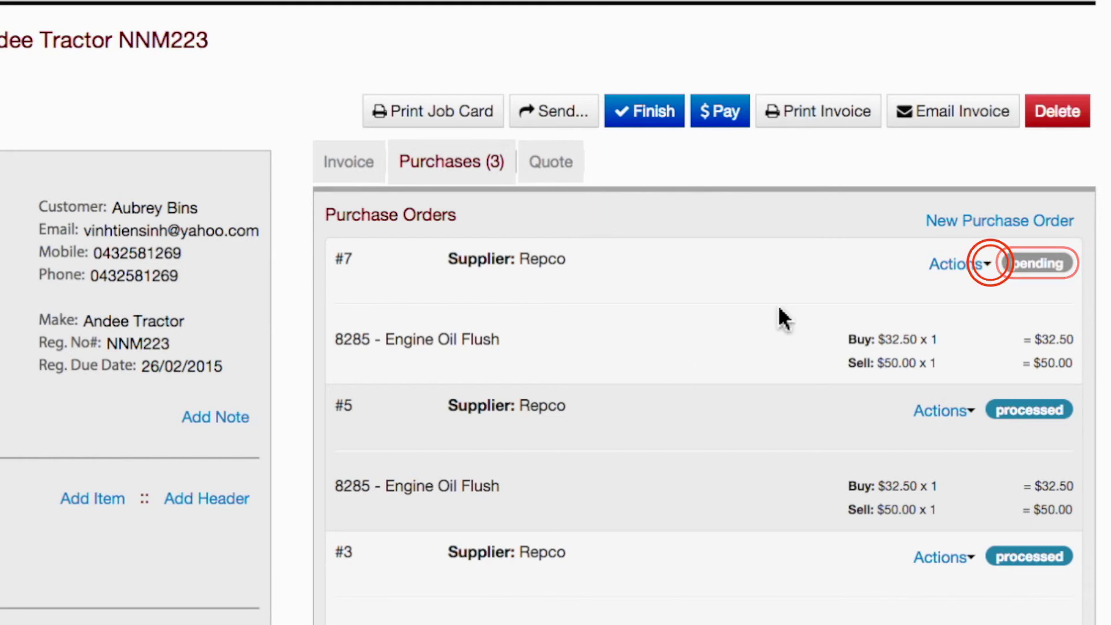
# Process order #7 and view job #726's invoice showing the $50 Engine Oil Flush
pyautogui.click(985, 265)
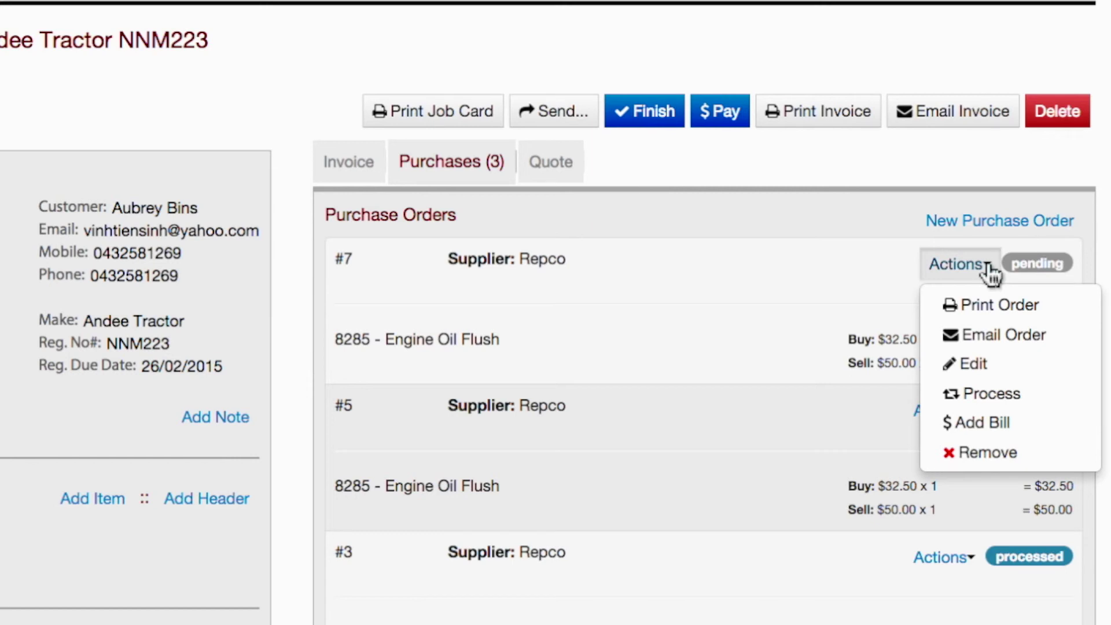
pyautogui.click(1045, 397)
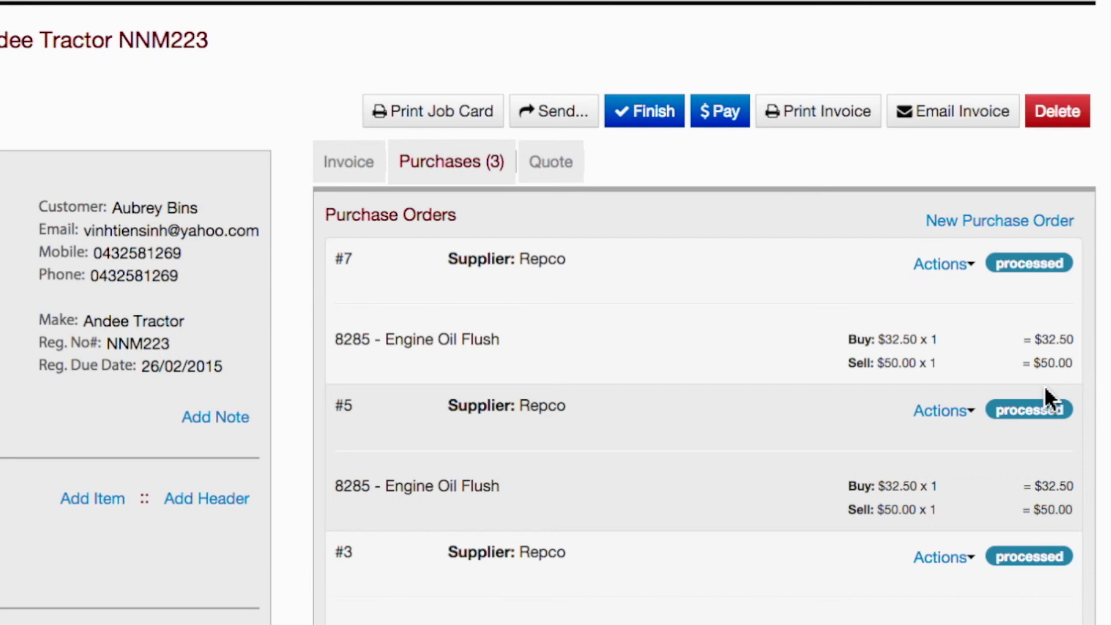
pyautogui.click(349, 163)
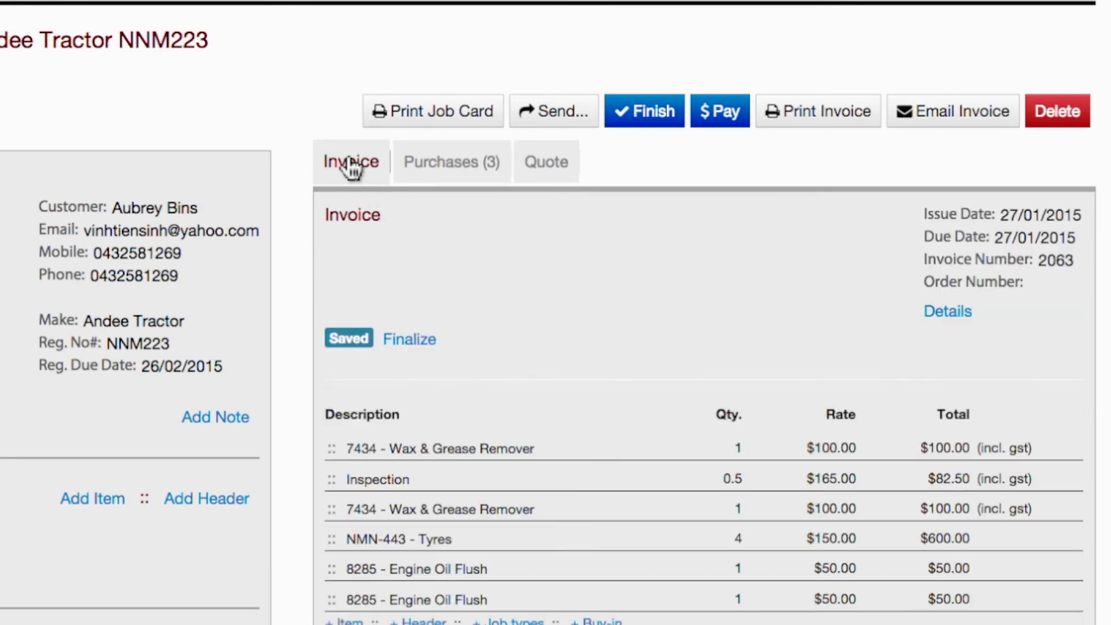